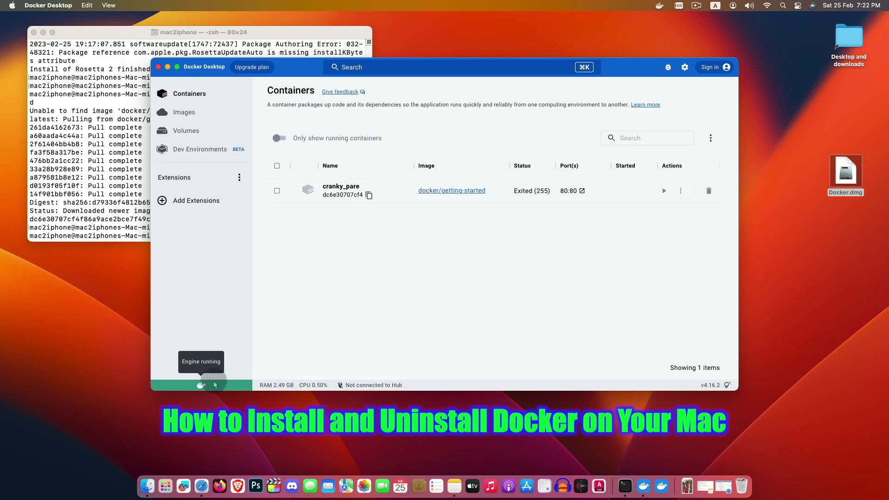
Move the Docker Desktop window up, glance at the Edit and View menus, and open Settings
drag(313, 67, 309, 24)
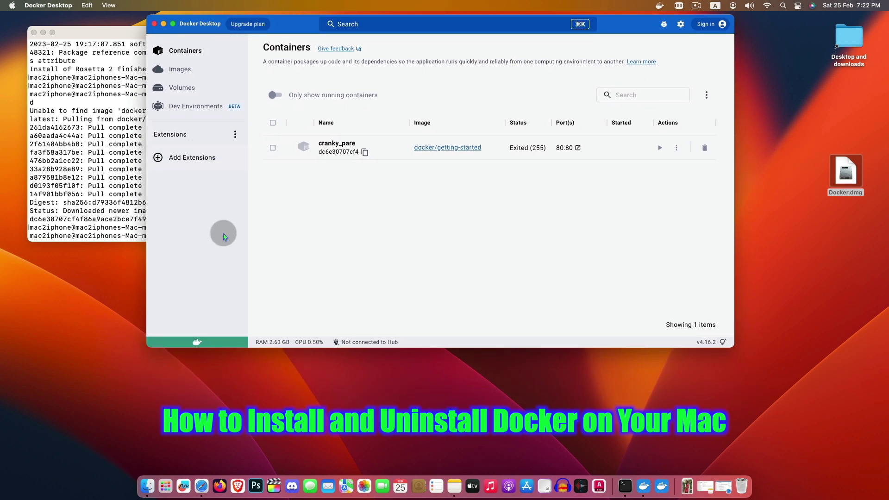
click(48, 4)
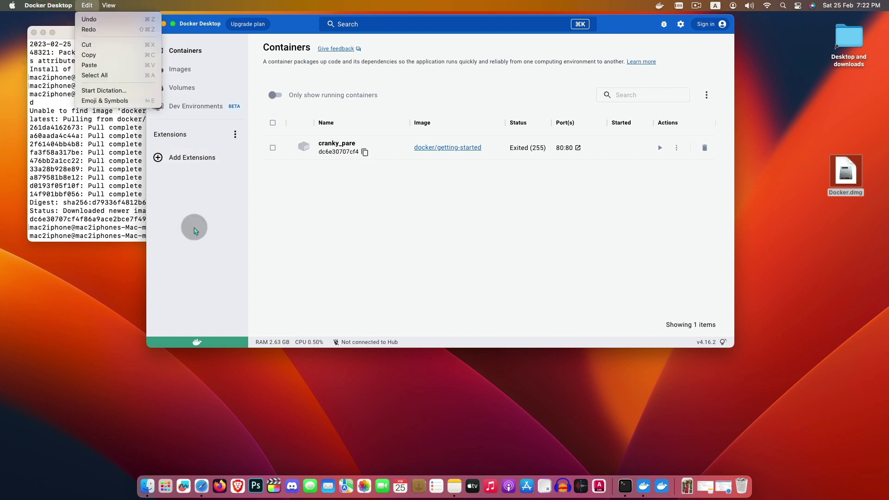
click(207, 254)
click(110, 5)
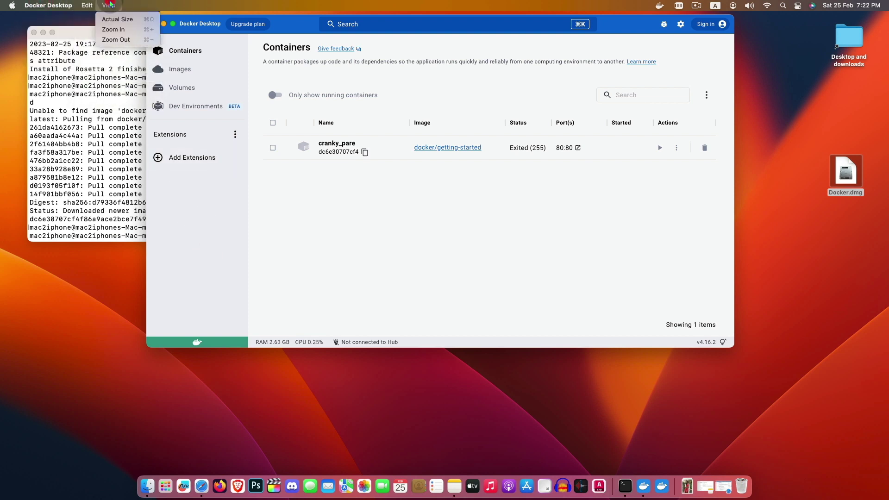
click(191, 274)
click(682, 26)
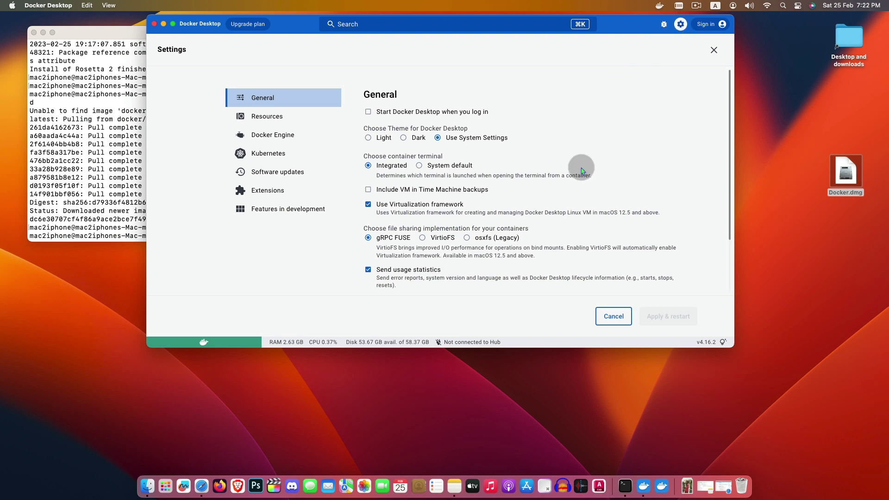
Browse the Resources, Docker Engine and Features in development settings pages
click(285, 137)
click(268, 116)
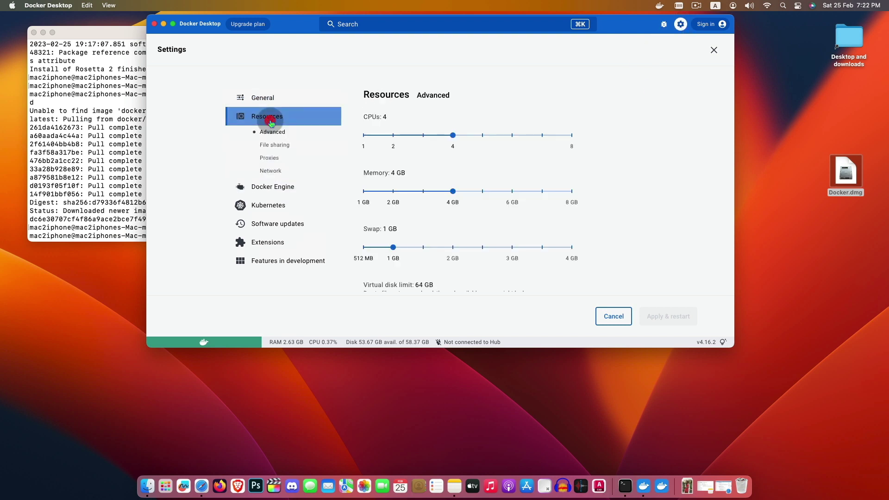
click(281, 188)
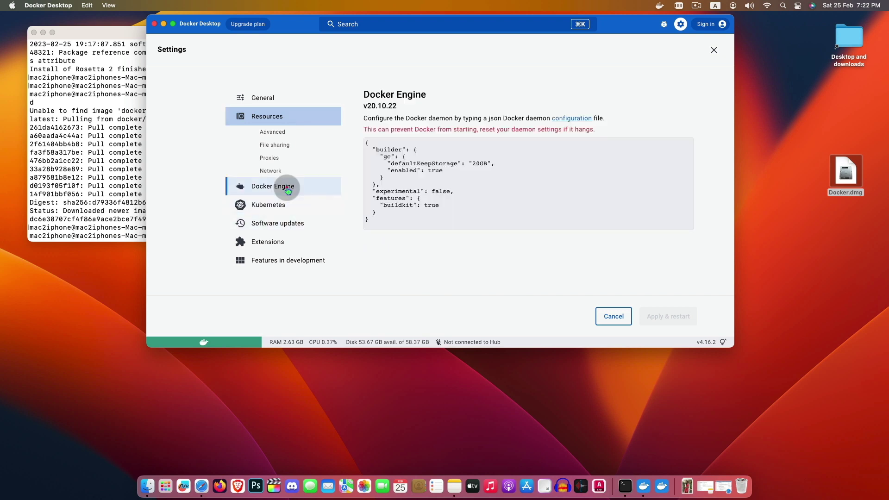
click(305, 215)
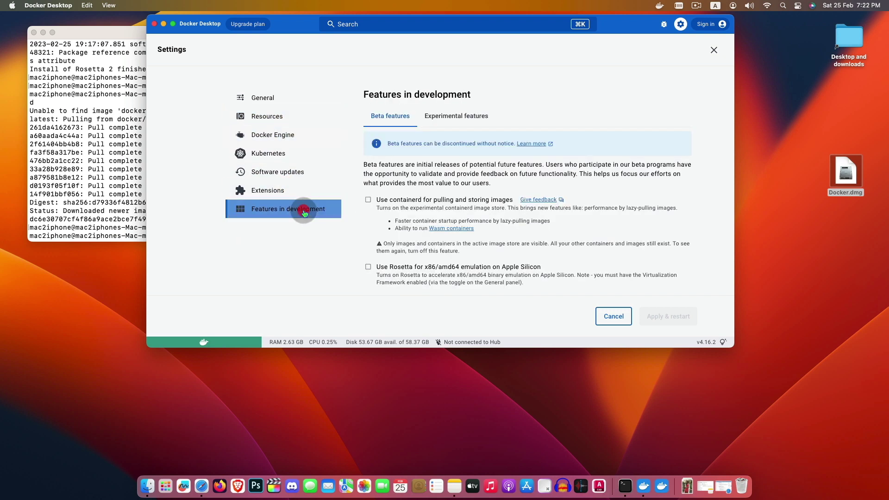
scroll(399, 242, down, 1)
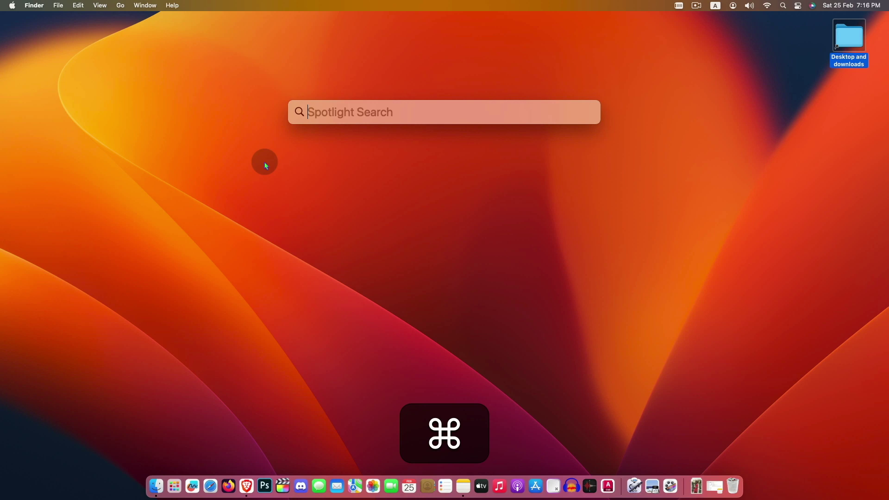
text(termi)
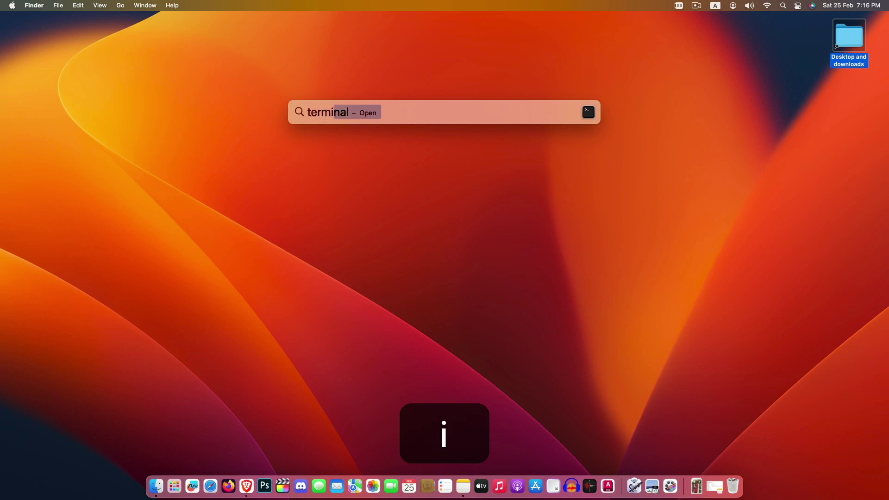
text(nal)
Install Rosetta 2 in Terminal with softwareupdate --install-rosetta, agreeing to the license
key(Return)
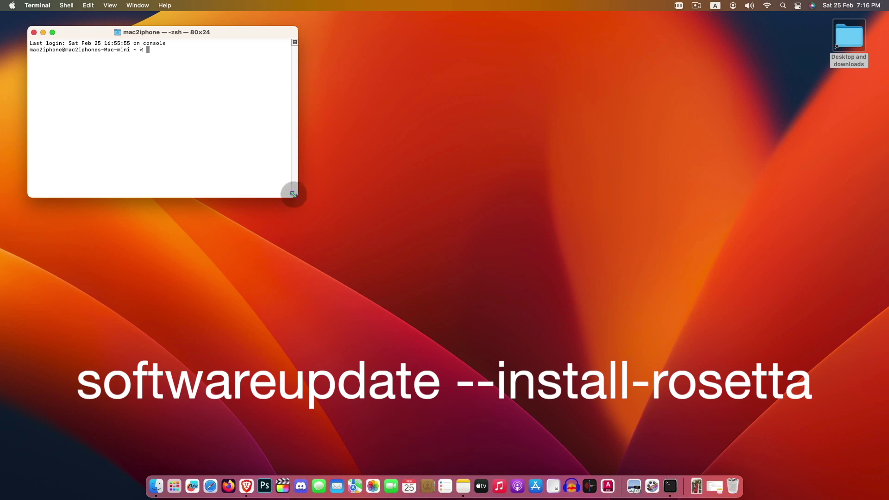
key(super+equal)
text(softwareupdate --install-rosetta)
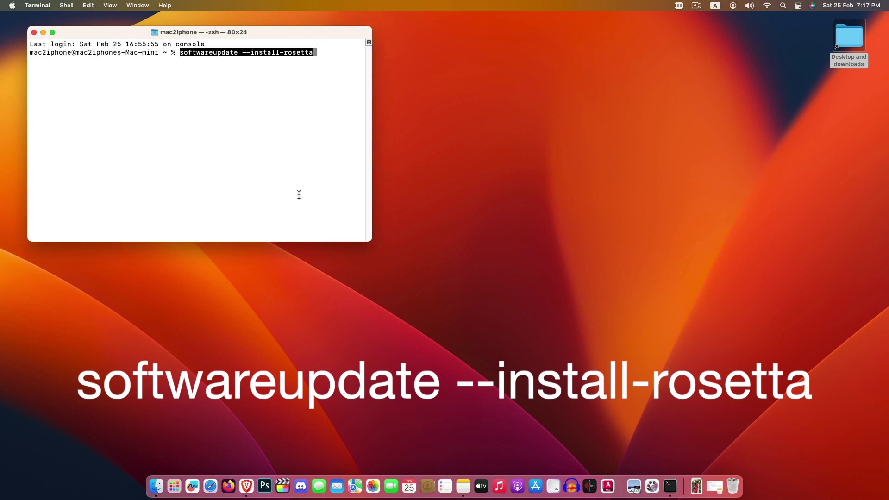
key(Return)
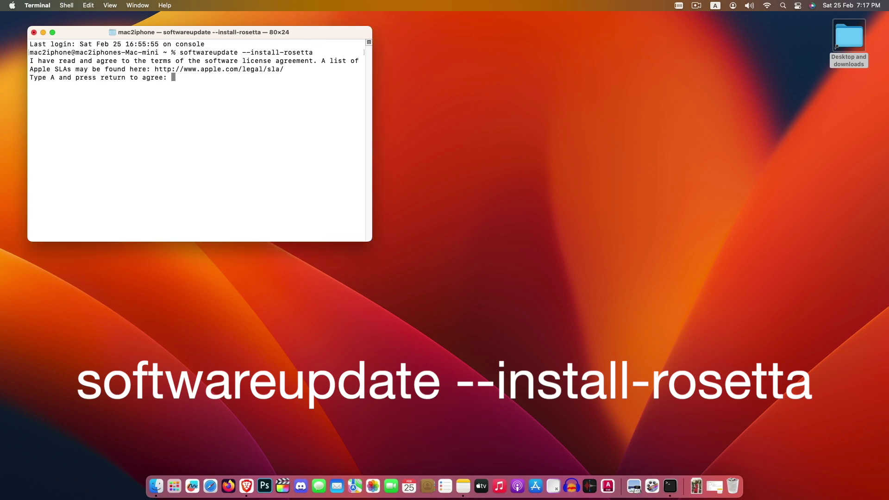
text(a)
key(Return)
triple_click(230, 115)
click(210, 489)
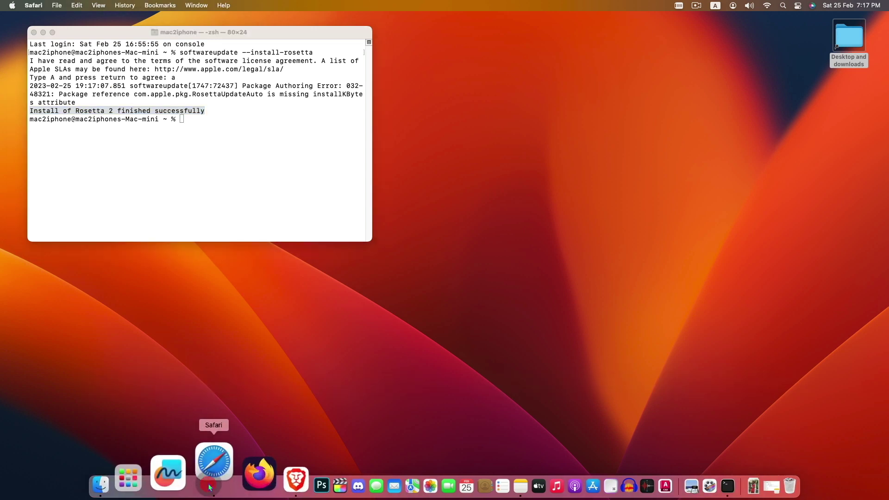
Load the Docker Desktop installation page of Docker Docs in Safari
text(https://docs.docker.com/desktop/install/mac-install/)
key(Return)
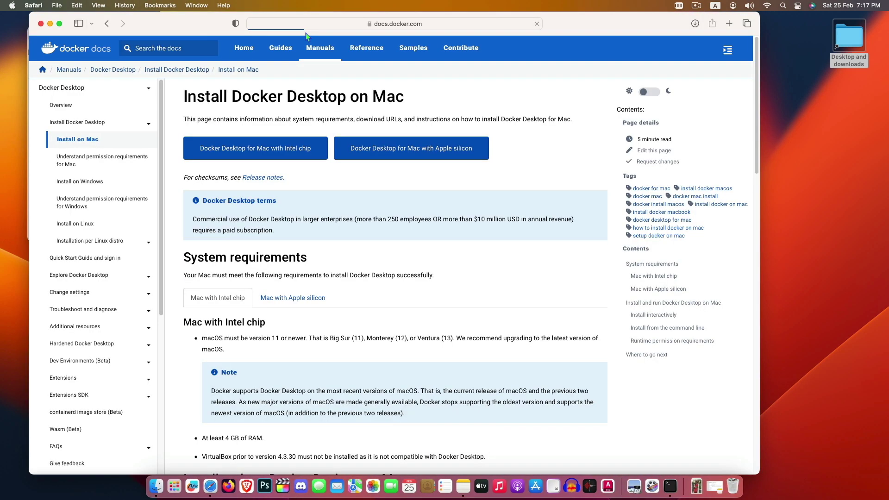
click(265, 164)
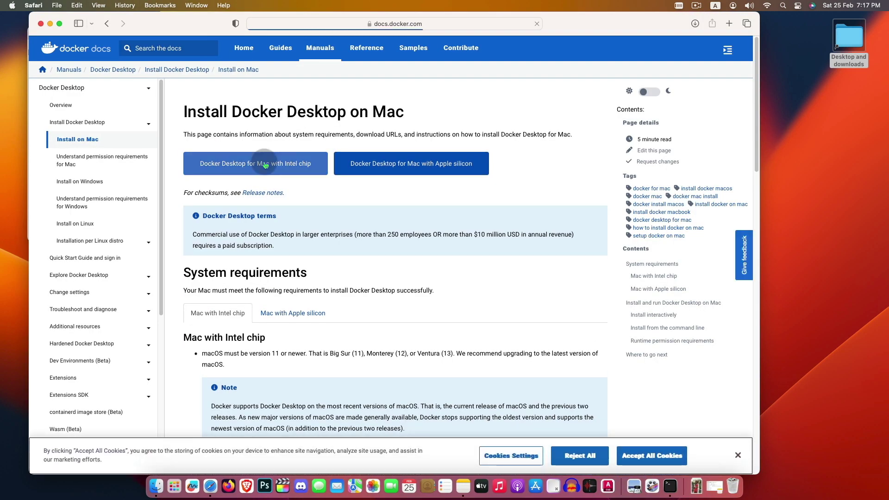
click(293, 170)
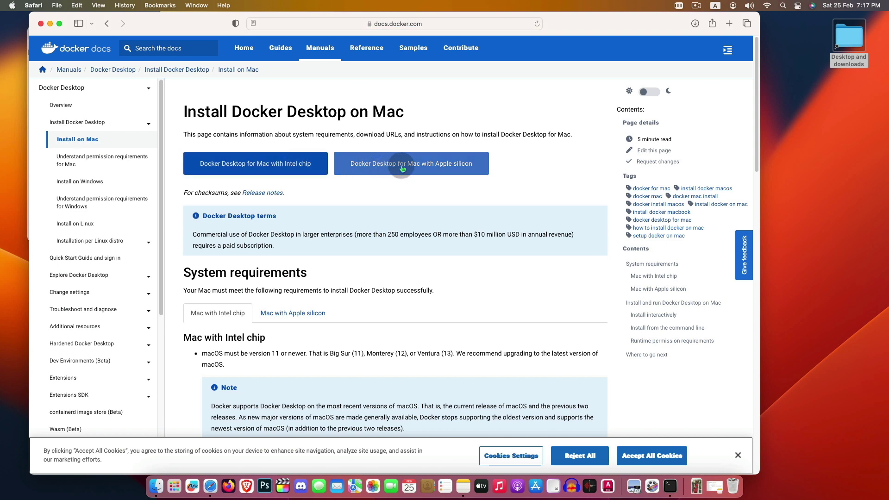
Download Docker Desktop for Apple silicon, allowing docs.docker.com downloads, and view its system requirements
click(401, 169)
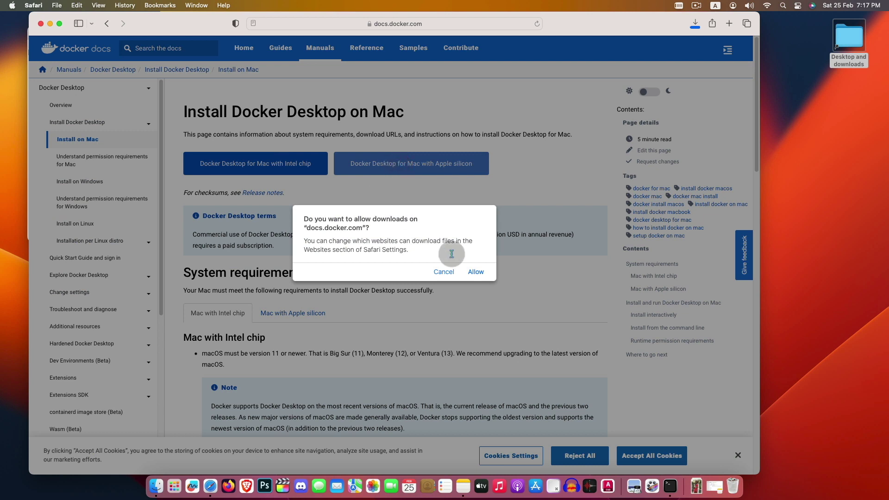
click(476, 272)
click(285, 312)
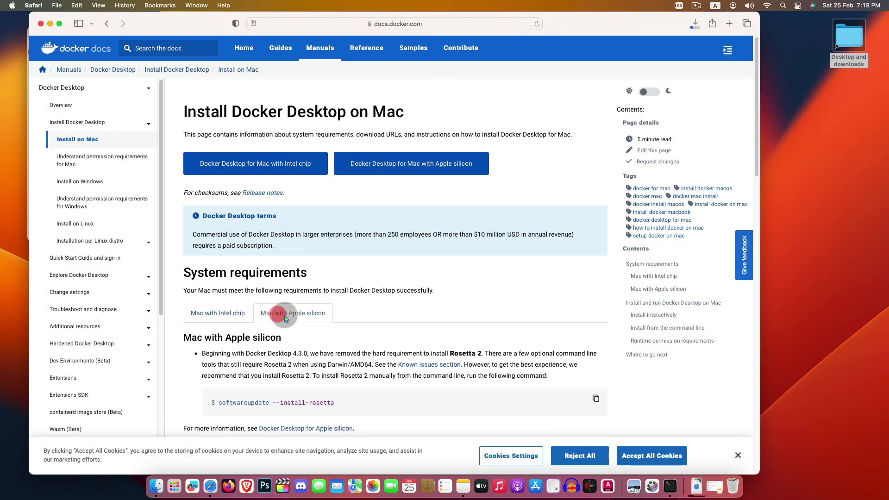
scroll(236, 209, down, 3)
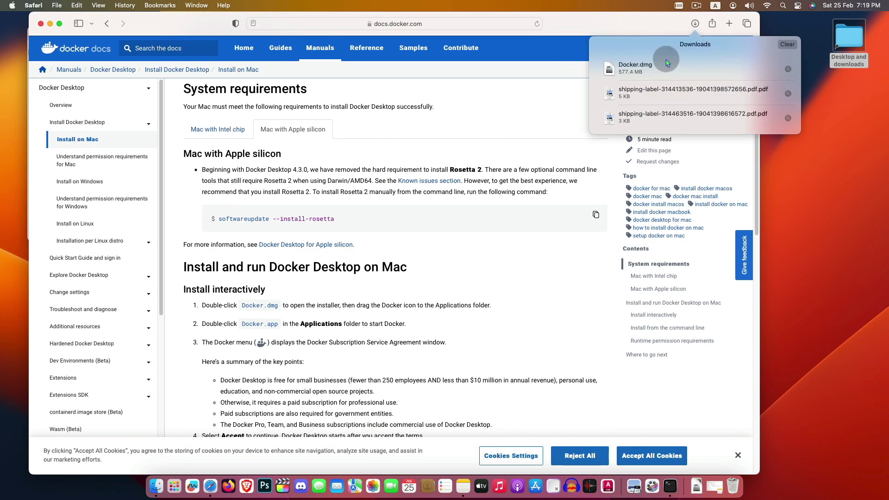
Drag Docker.dmg from Safari's downloads onto the desktop, minimise Safari, and select the file
drag(629, 66, 865, 183)
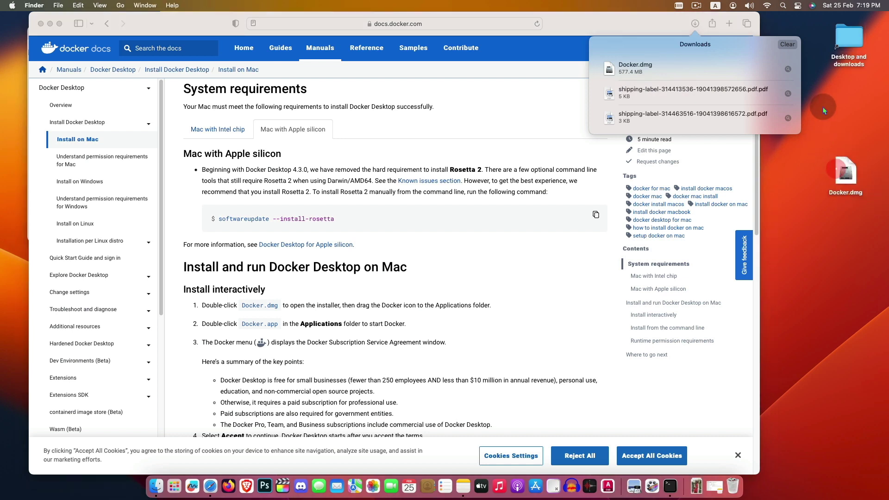
click(52, 24)
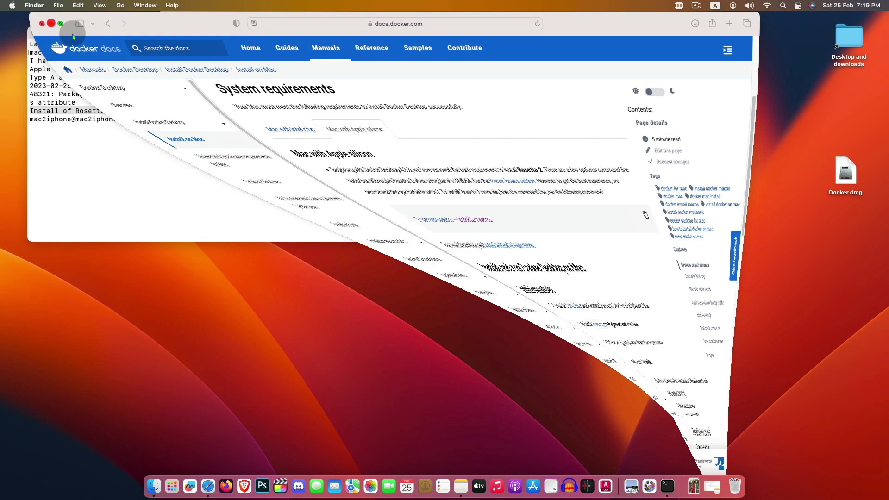
click(845, 173)
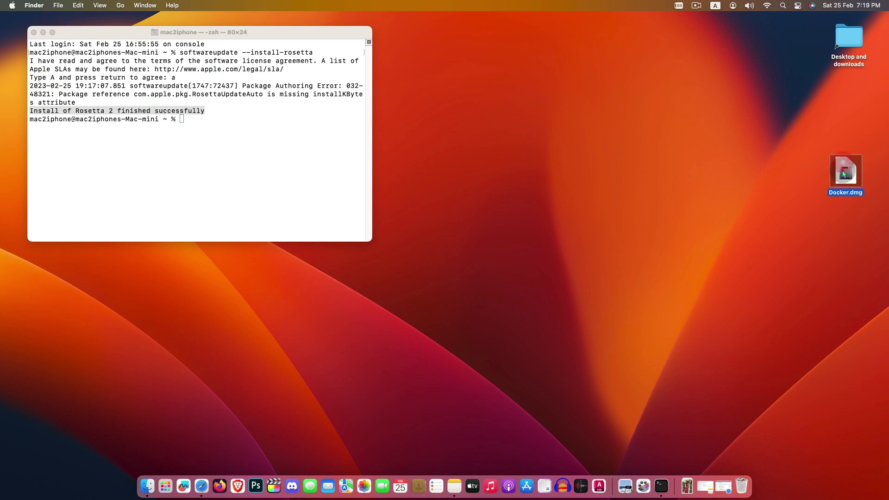
Drag the Docker icon from the Docker.dmg installer into the Applications folder
mouse_move(204, 85)
mouse_down()
mouse_move(366, 117)
mouse_move(479, 108)
mouse_up()
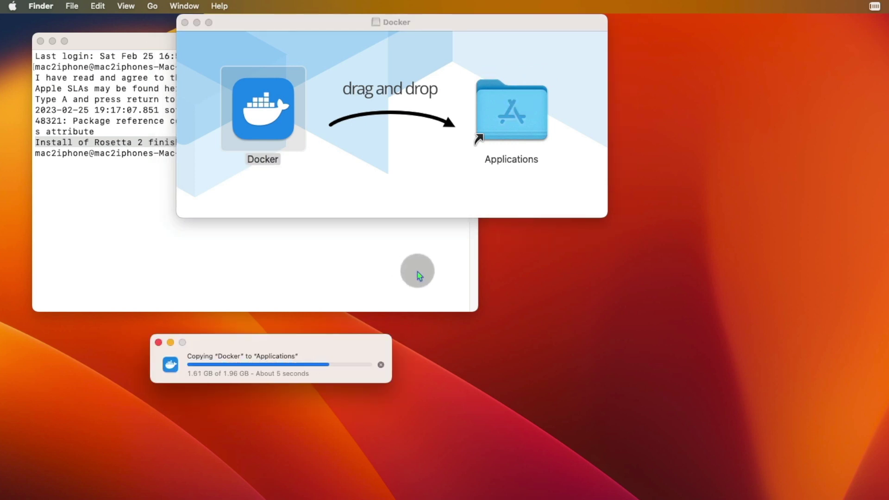
click(511, 108)
Open the Applications folder, inspect the Docker app, and close the installer windows
double_click(509, 104)
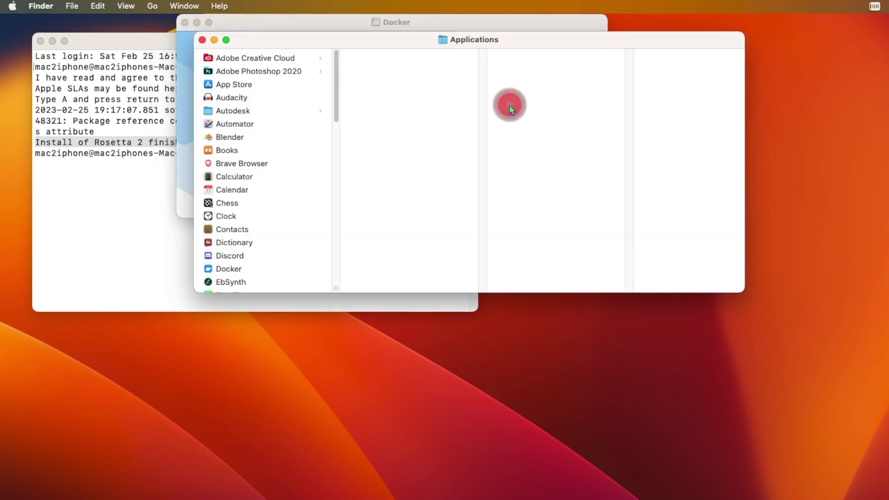
scroll(282, 204, down, 10)
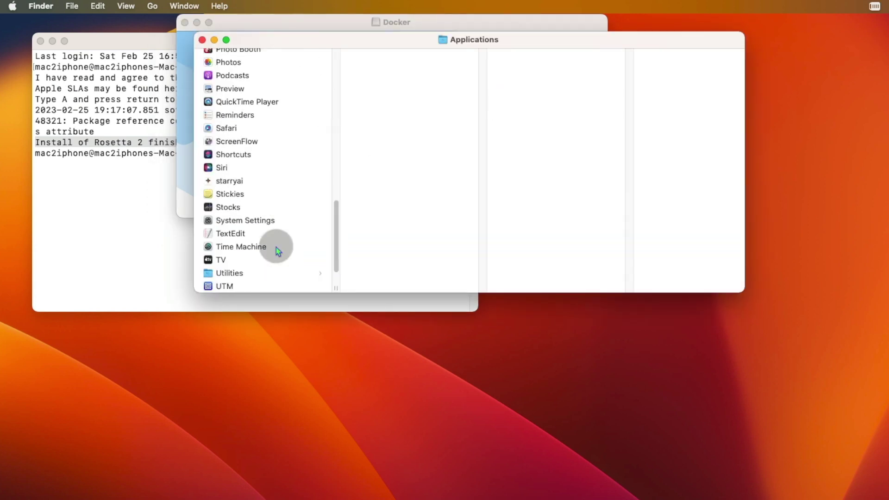
scroll(272, 232, up, 10)
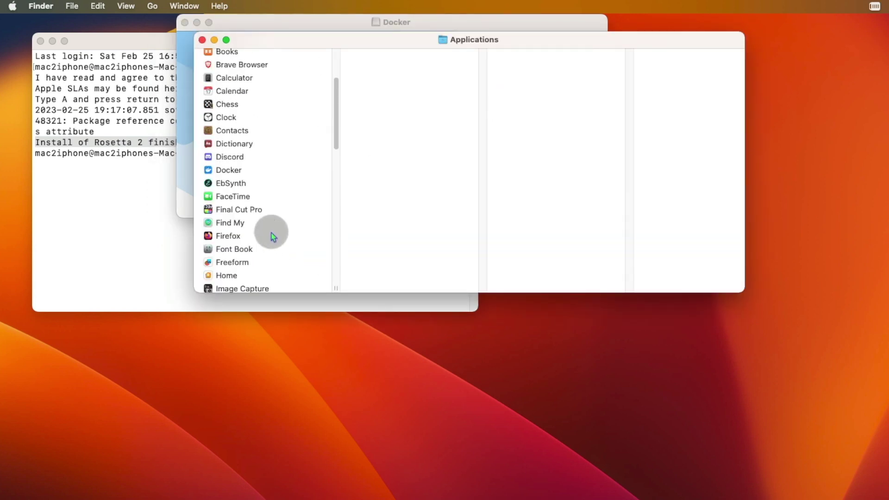
click(241, 174)
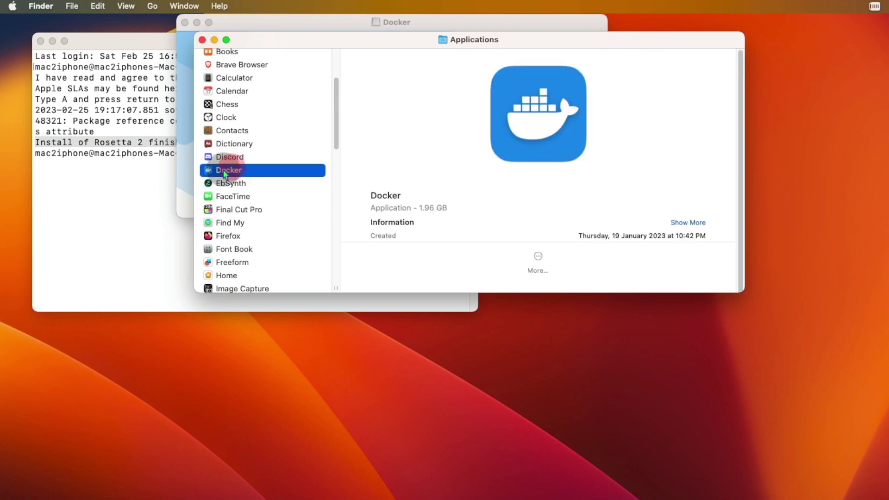
click(203, 40)
Launch Docker, approve the downloaded-app warning, accept the subscription agreement, and authorize with the password
click(185, 22)
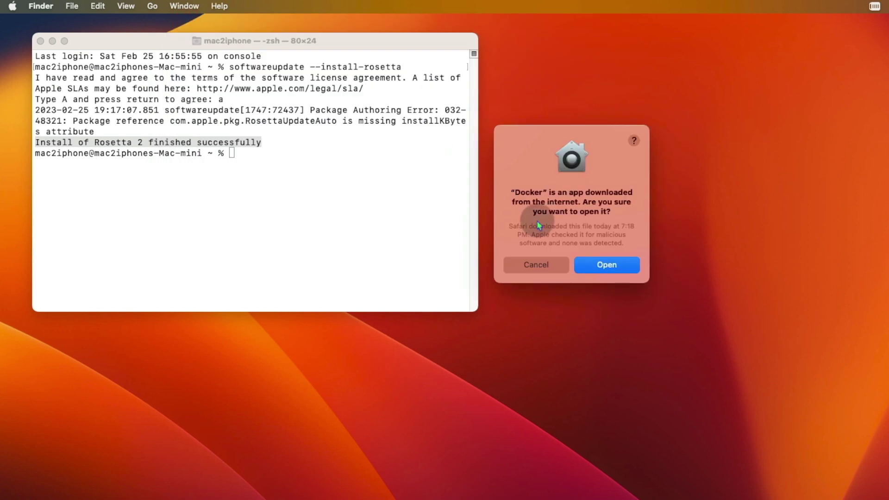
click(615, 264)
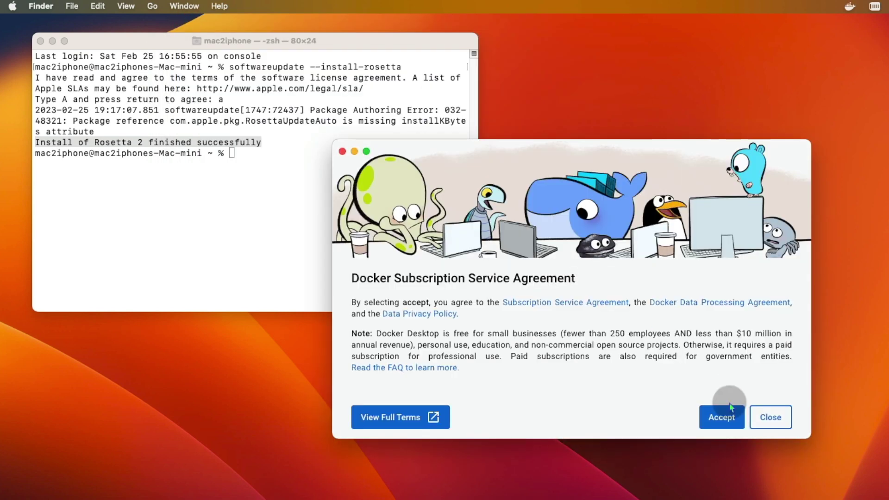
click(413, 425)
key(super+q)
click(722, 417)
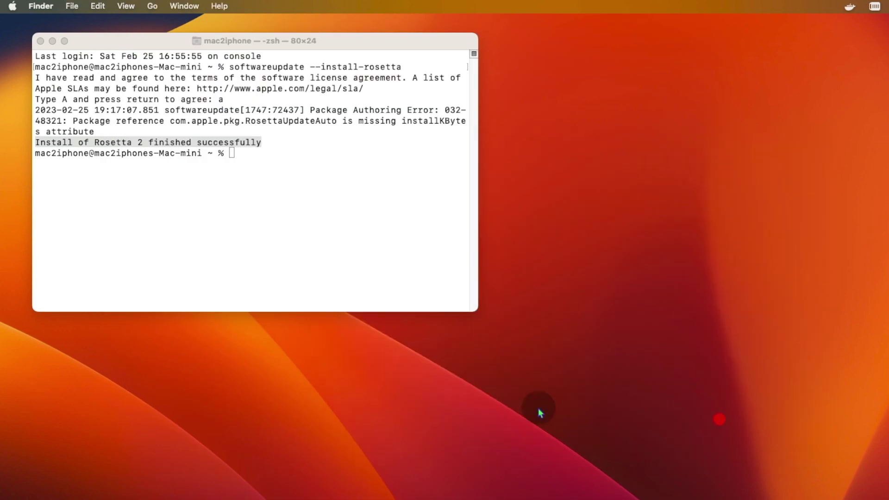
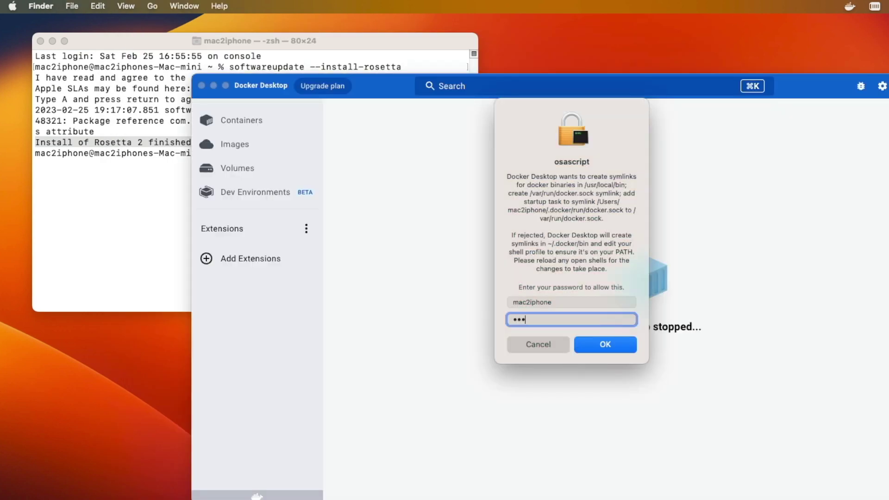
key(Return)
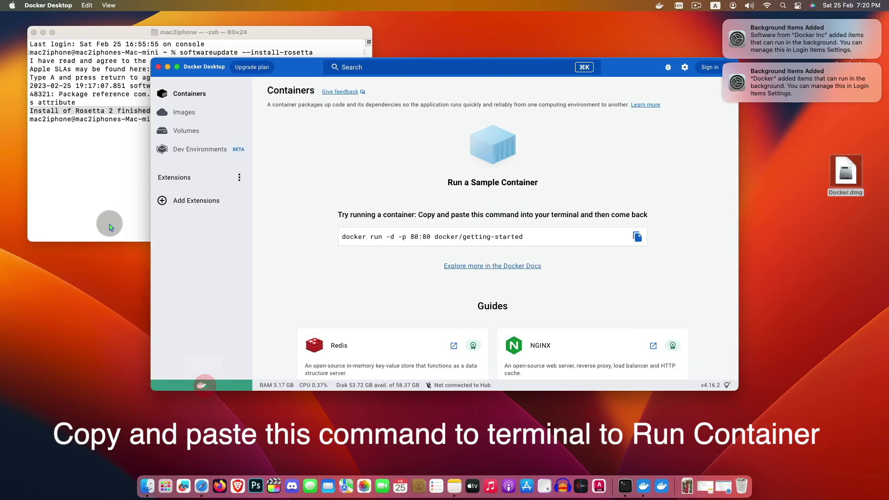
click(109, 228)
Run the sample container with 'docker run -d -p 80:80 docker/getting-started'
key(Return)
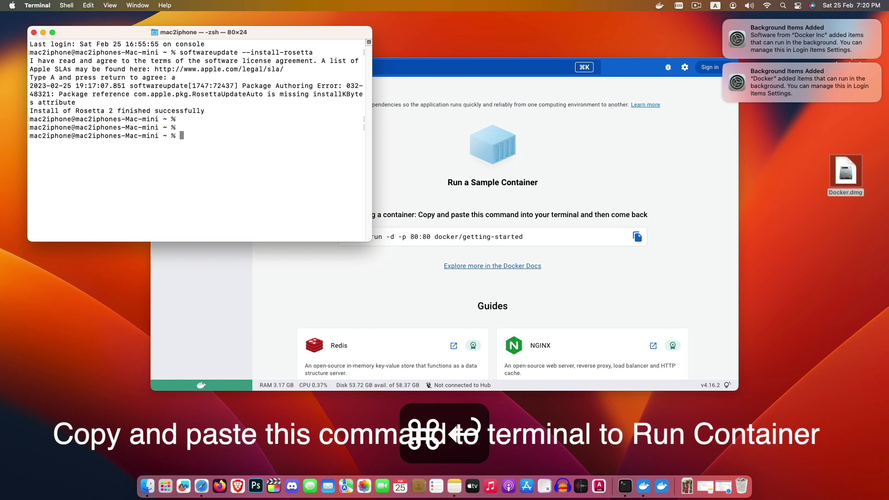
text(docker run -d -p 80:80 docker/getting-started)
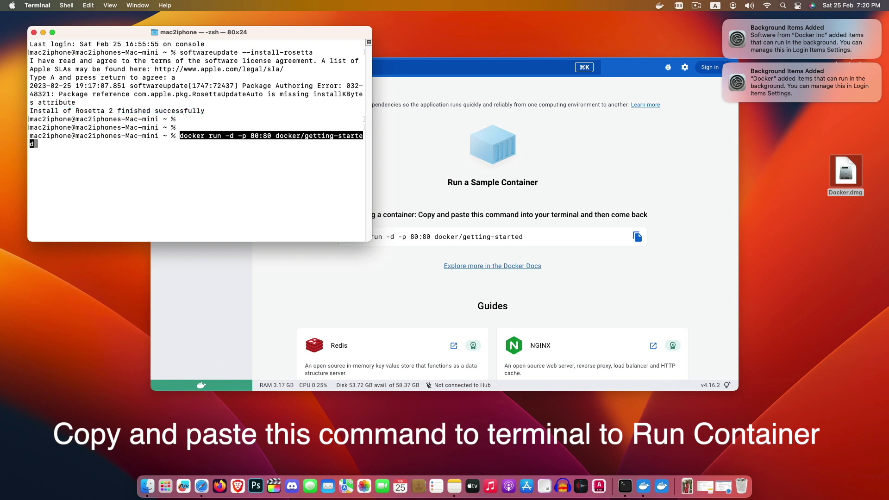
key(Return)
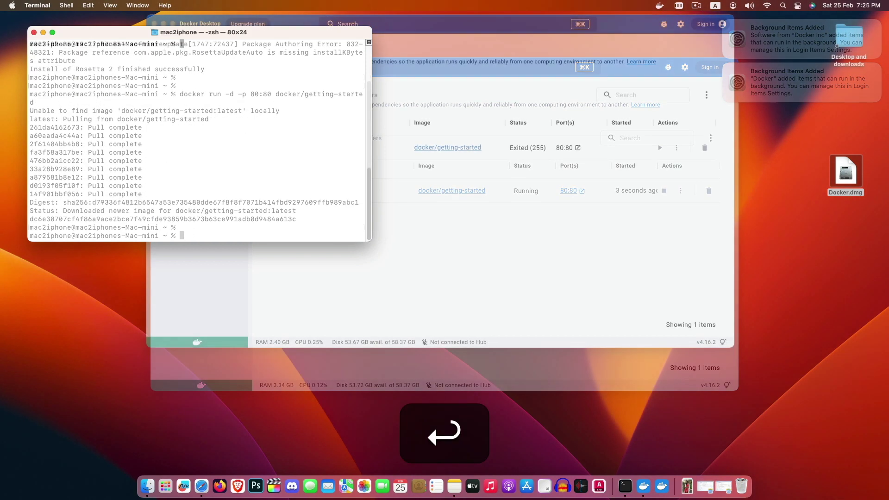
Confirm 'sudo docker-compose --version' reports v2.15.1, then quit Terminal
key(Return)
key(Return)
key(Return)
key(super+Return)
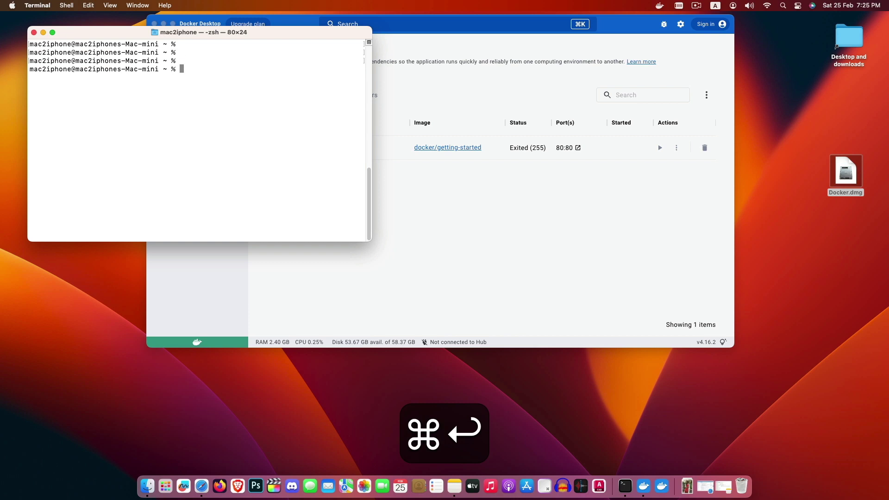
text(sudo docker-compose --version)
key(Return)
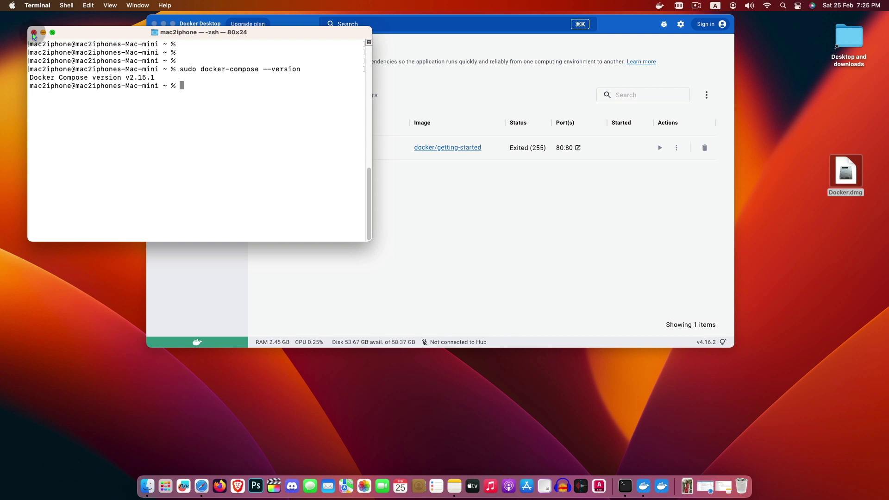
click(37, 5)
click(46, 109)
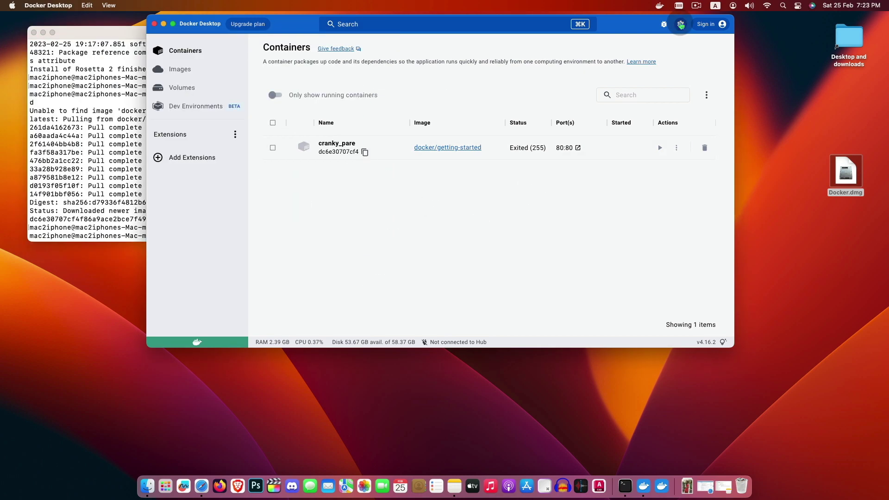
click(681, 24)
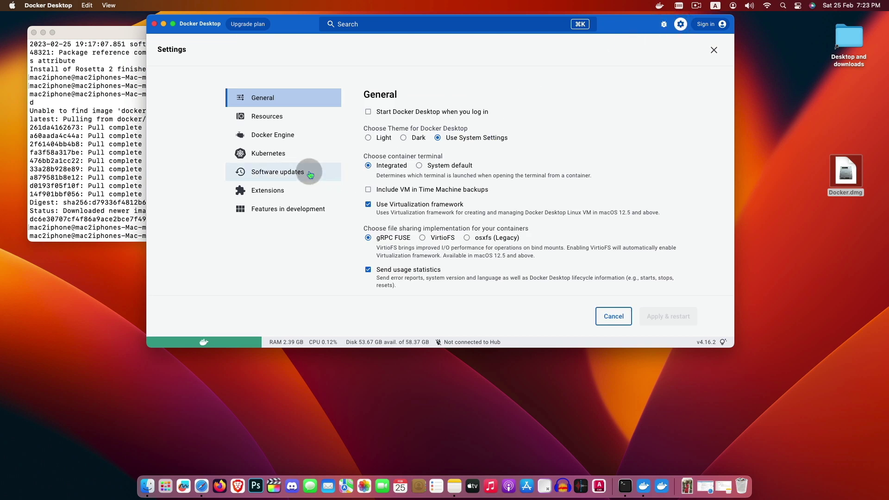
scroll(357, 257, down, 3)
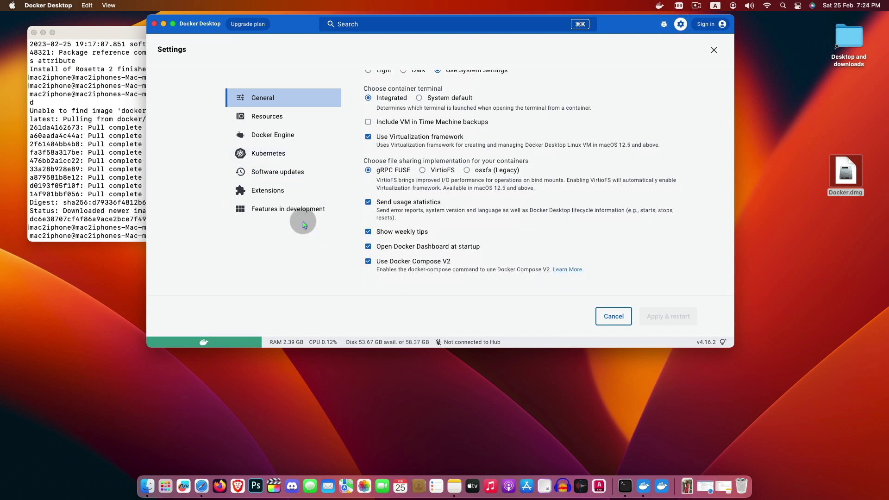
click(713, 50)
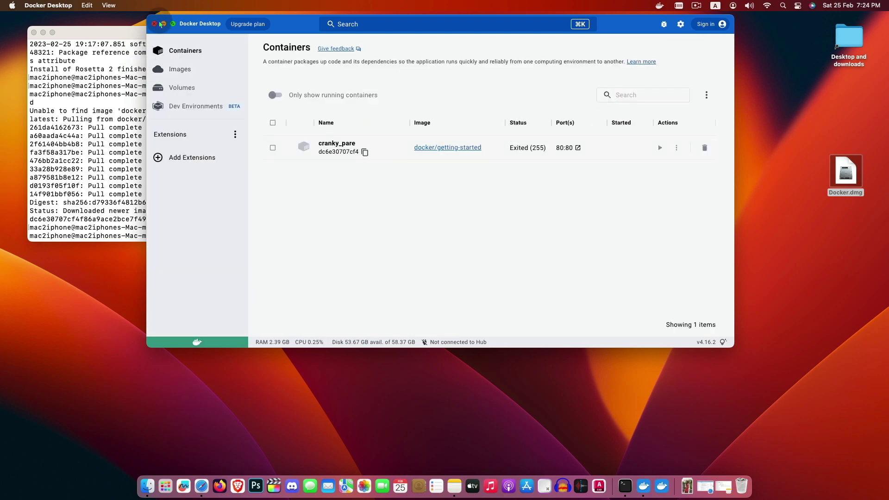
Uninstall Docker Desktop from the whale menu's Troubleshoot page, confirming the Uninstall dialog
click(660, 6)
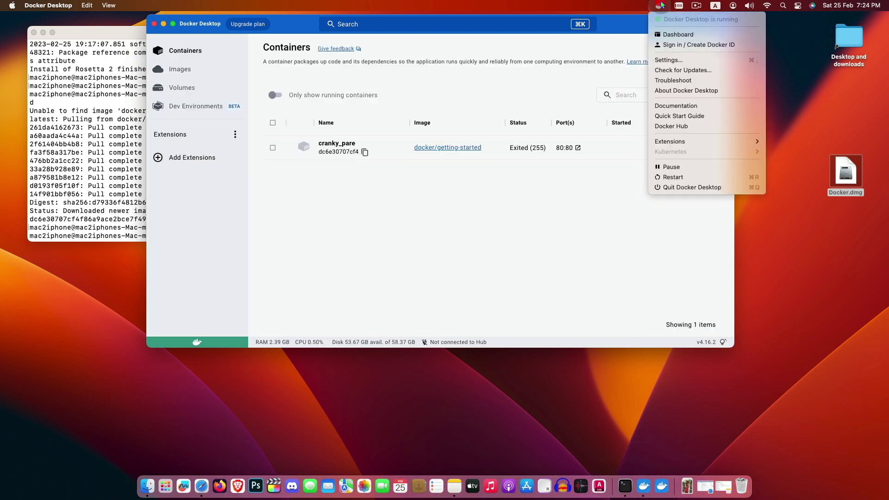
click(676, 81)
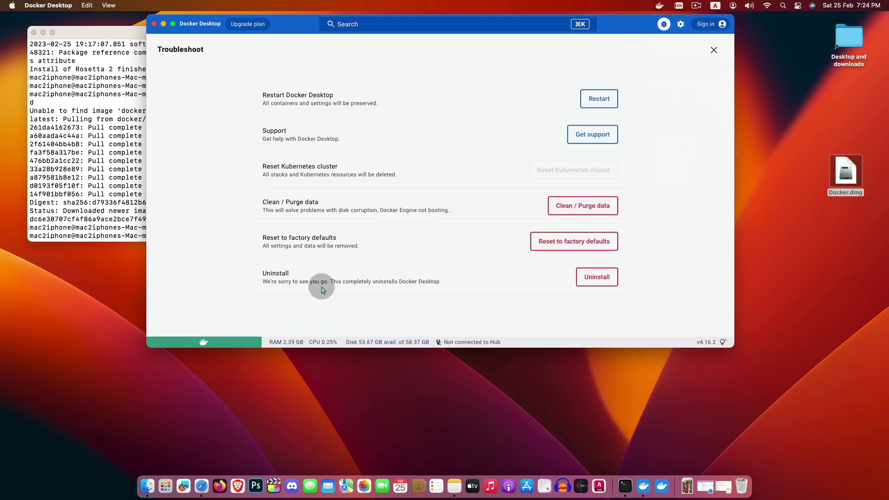
click(598, 277)
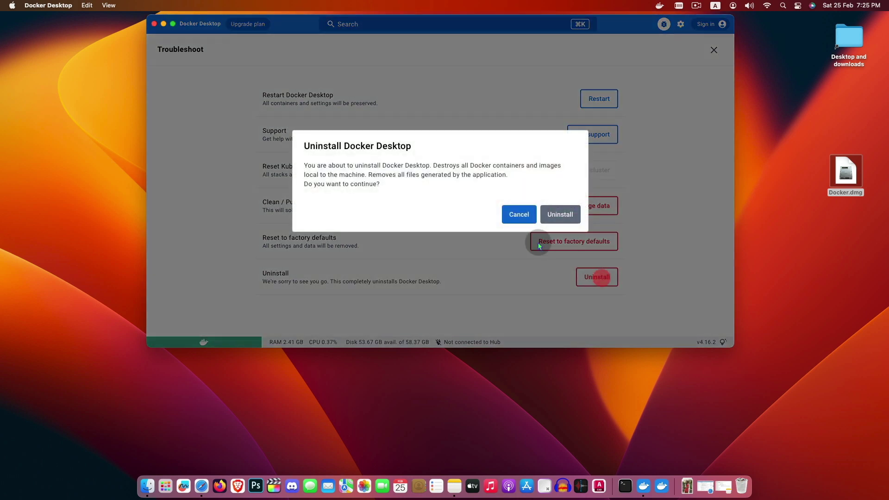
click(559, 215)
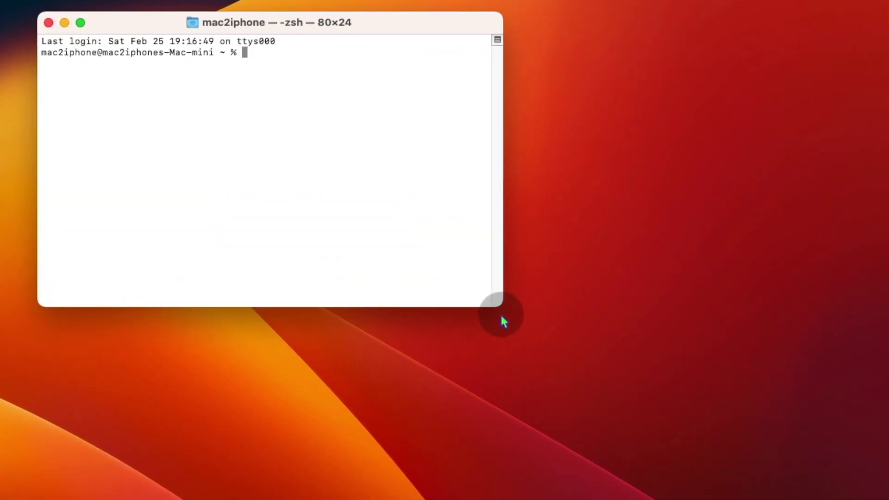
Run 'rm -rf ~/Library/Application\ Support/Docker' in Terminal with enlarged text, then widen the window
key(super+equal)
key(super+equal)
key(super+equal)
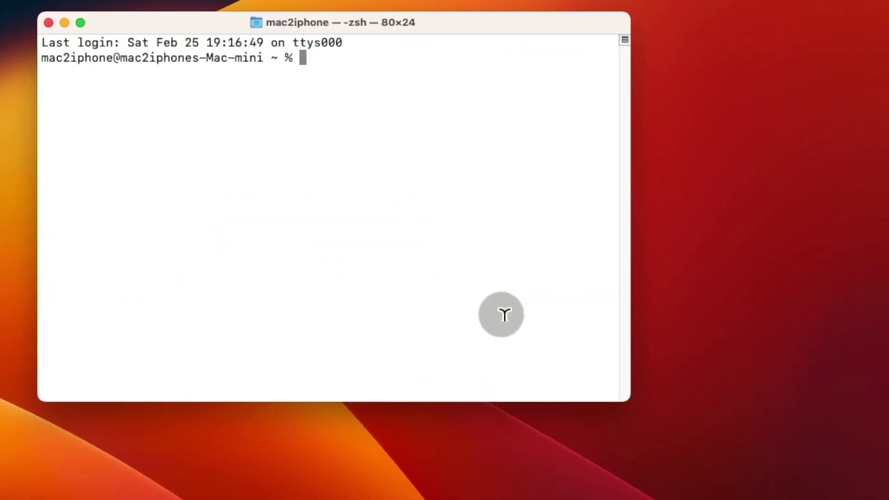
key(Return)
key(Return)
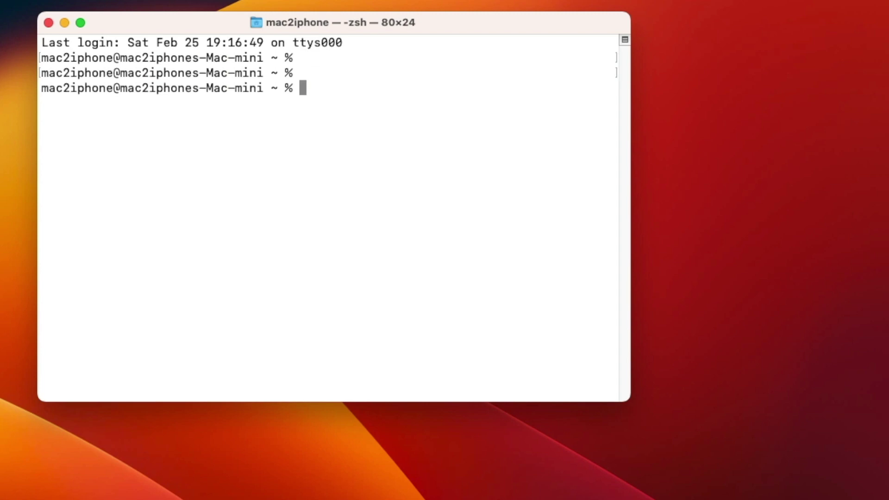
text(rm -rf ~/Library/Application\ Support/Docker)
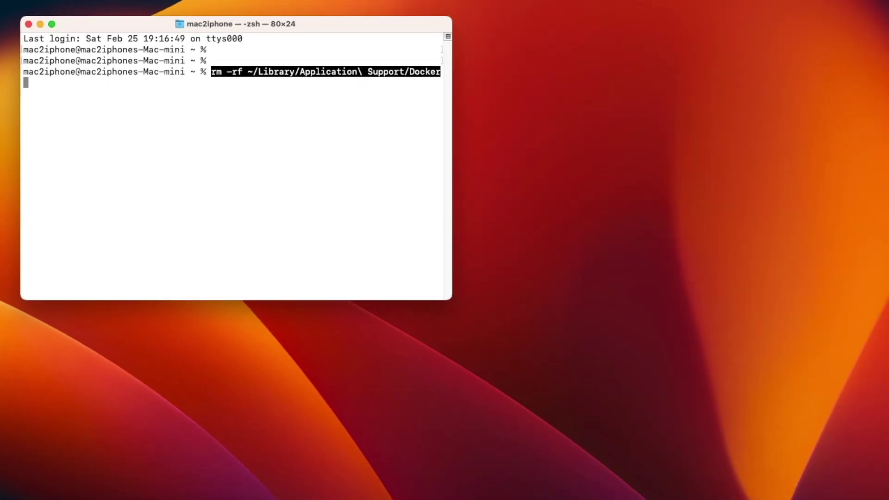
key(Return)
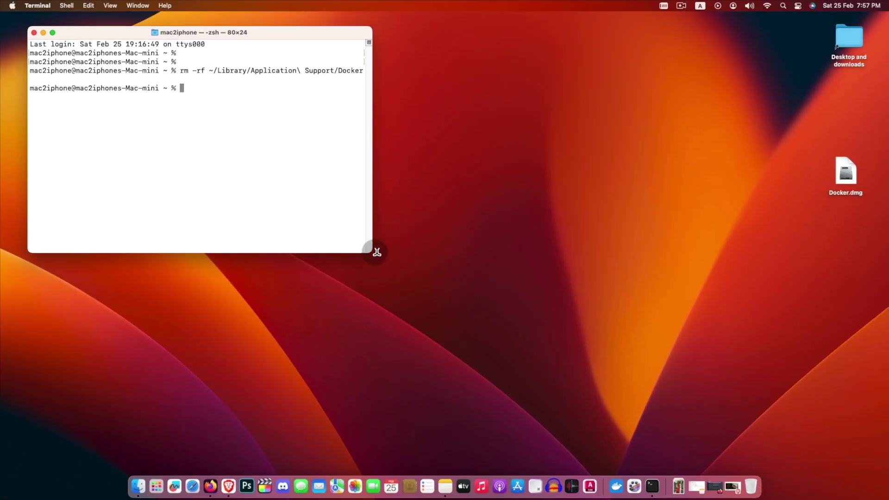
drag(372, 250, 417, 250)
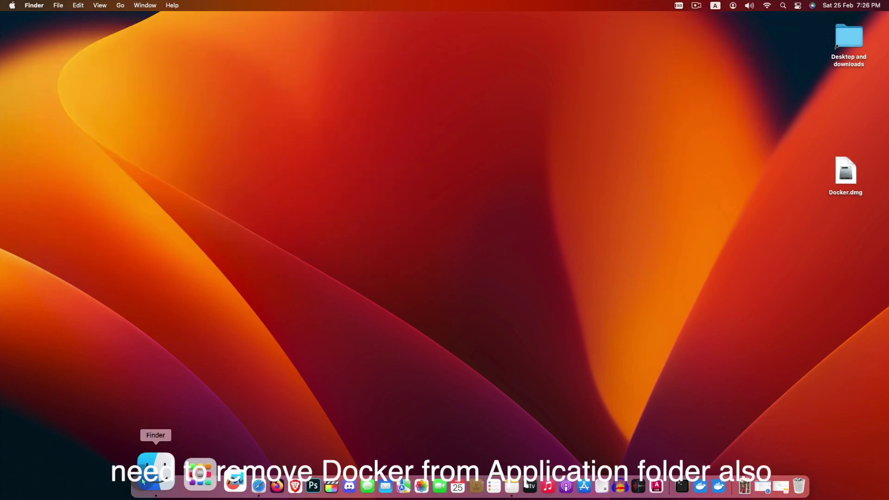
Move Docker from Finder's Applications folder to the Bin and empty the Bin
click(147, 487)
click(347, 148)
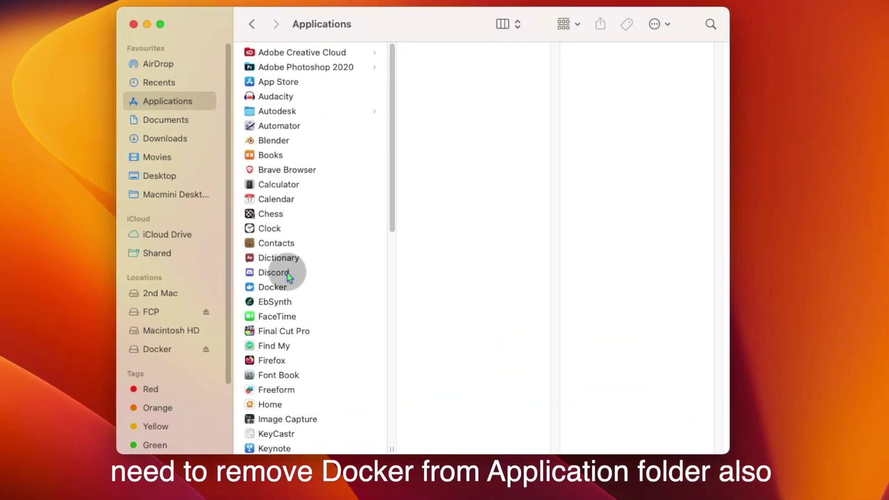
click(279, 288)
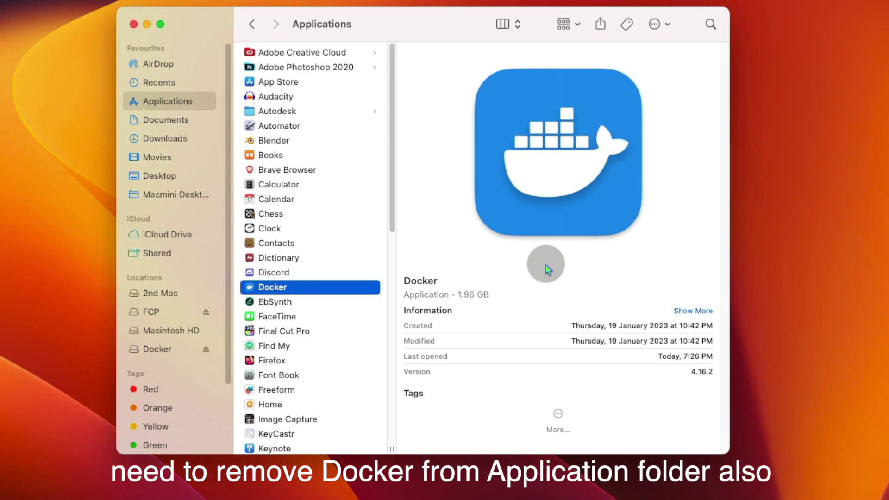
right_click(347, 288)
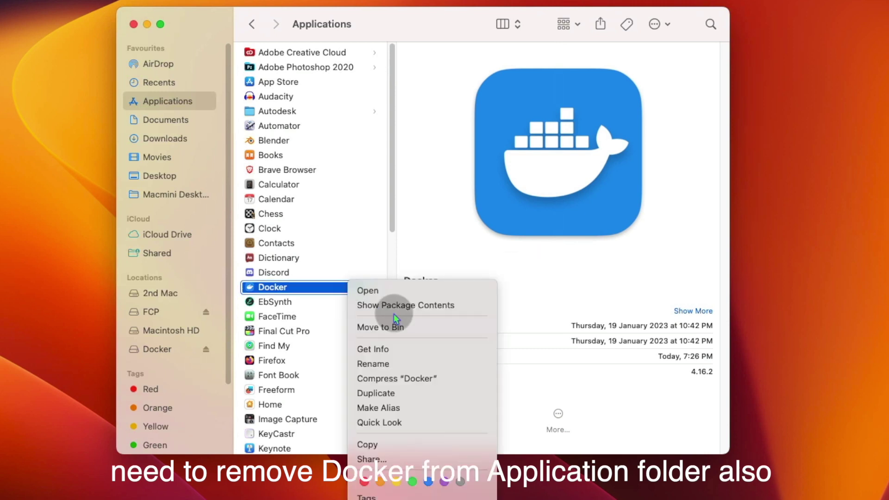
click(391, 329)
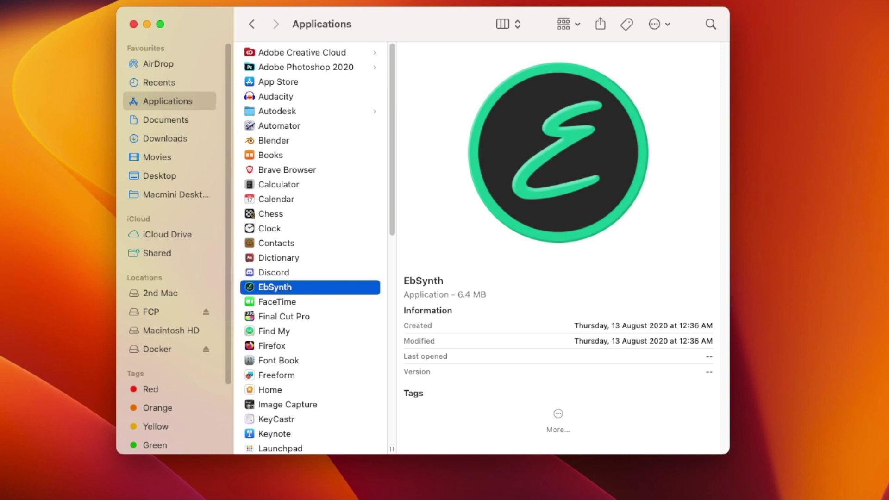
click(607, 247)
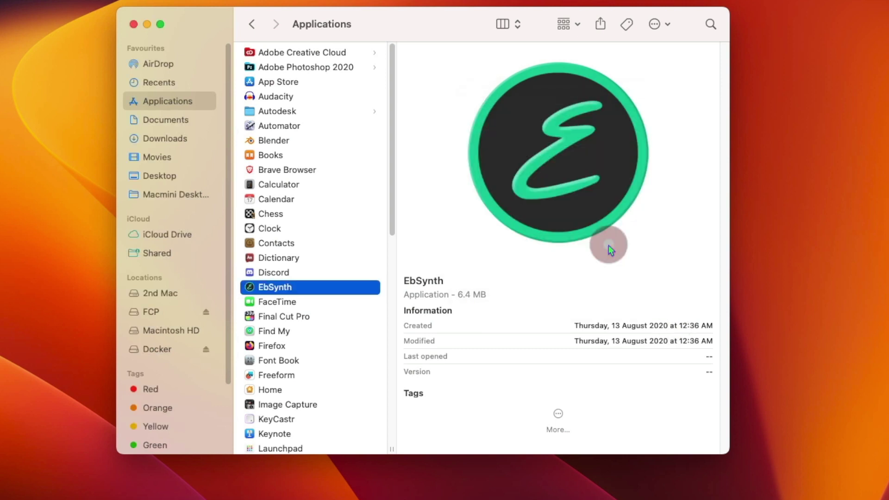